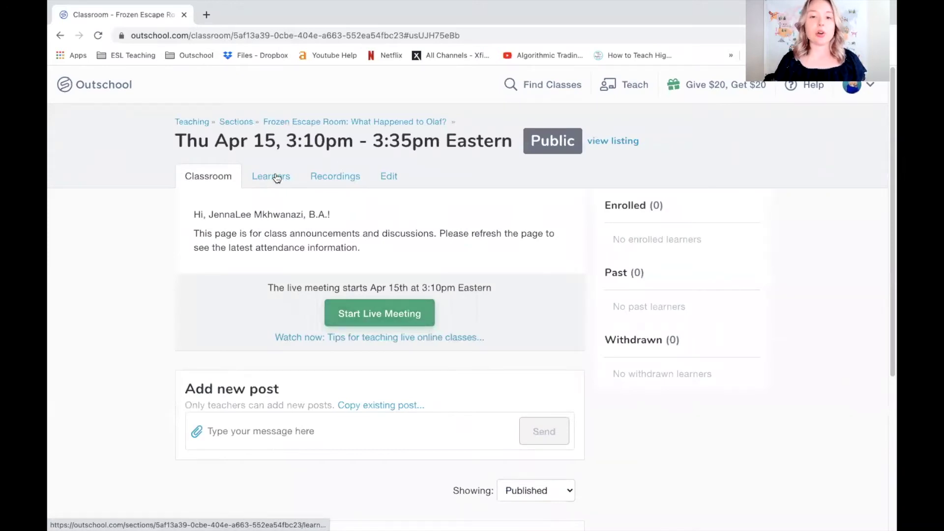
Step: Open the edit settings of the Thu Apr 15 Frozen Escape Room section and locate the option for cancelling it
{"action": "left_click", "coordinate": [390, 176]}
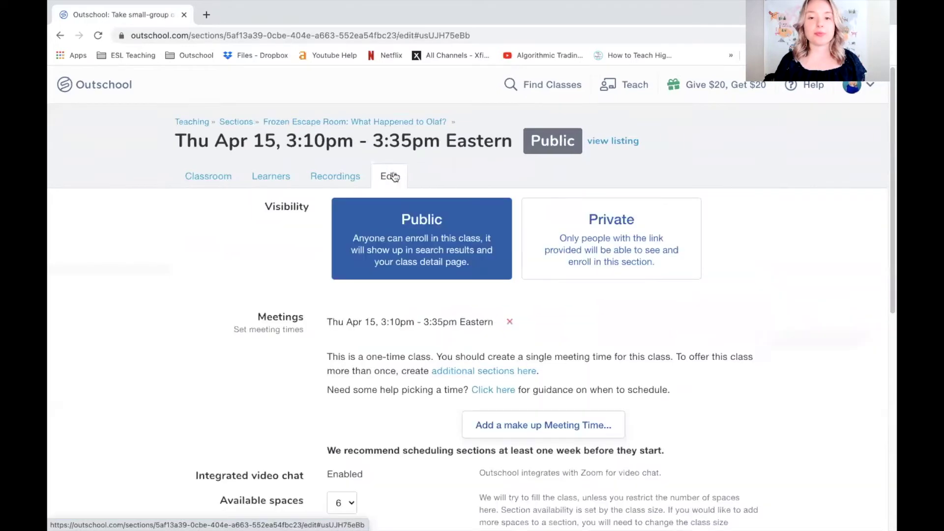
{"action": "scroll", "coordinate": [582, 312], "scroll_direction": "down", "scroll_amount": 1}
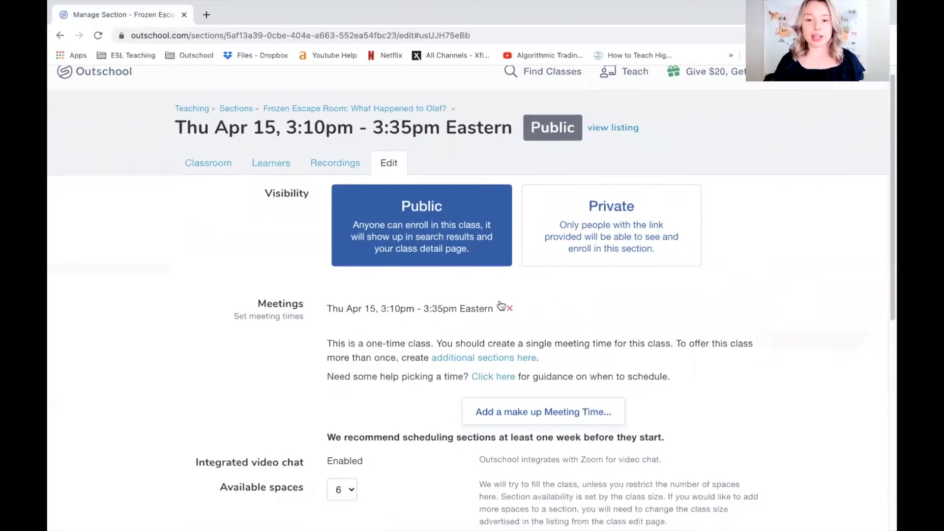
{"action": "scroll", "coordinate": [568, 337], "scroll_direction": "down", "scroll_amount": 5}
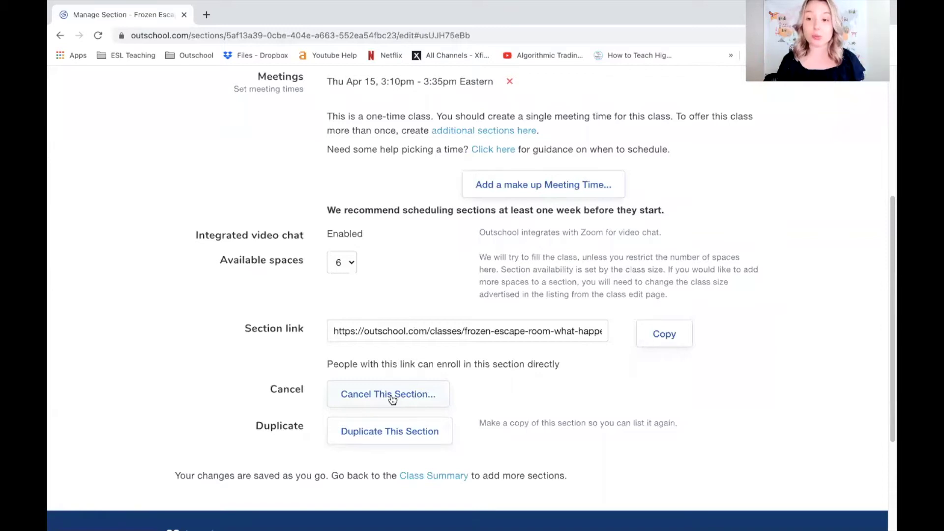
{"action": "scroll", "coordinate": [483, 309], "scroll_direction": "up", "scroll_amount": 1}
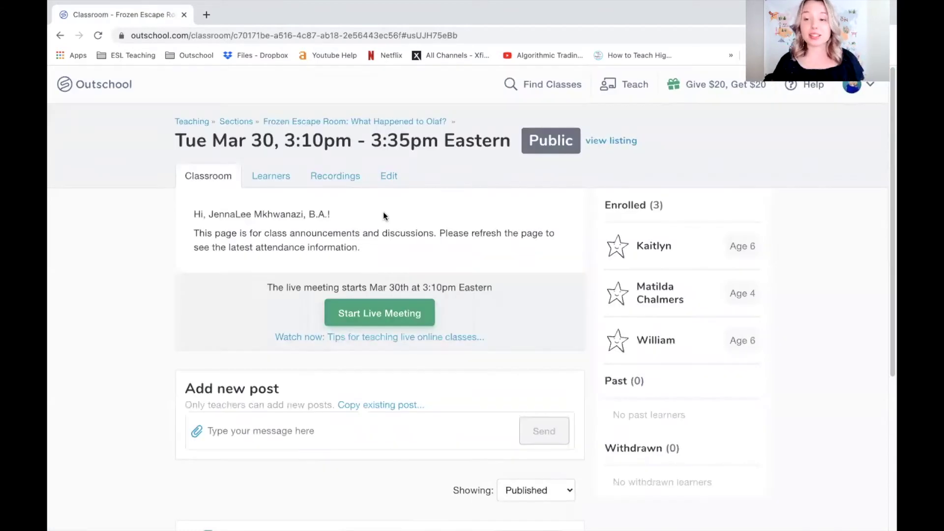
Step: Open the edit settings of the Tue Mar 30 Frozen Escape Room section and check the options at the end of the page
{"action": "left_click", "coordinate": [392, 182]}
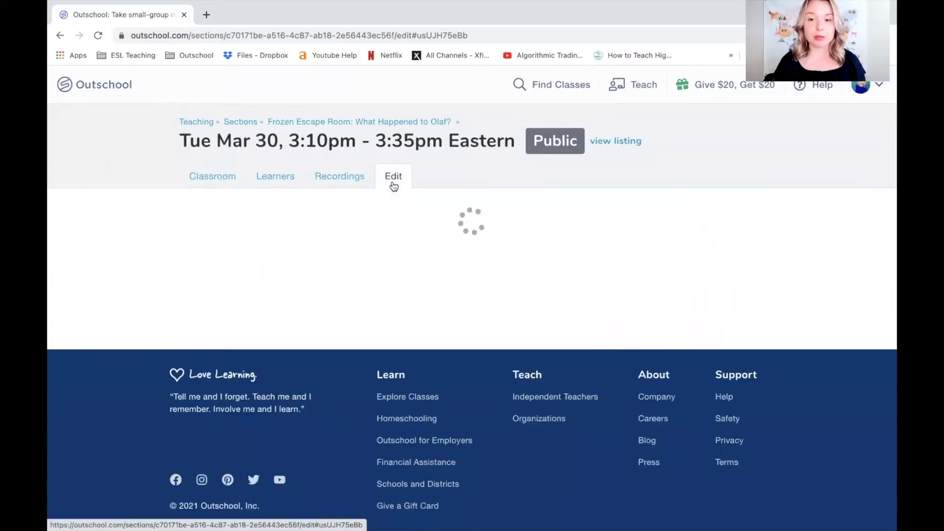
{"action": "scroll", "coordinate": [470, 279], "scroll_direction": "down", "scroll_amount": 1}
{"action": "scroll", "coordinate": [470, 283], "scroll_direction": "down", "scroll_amount": 5}
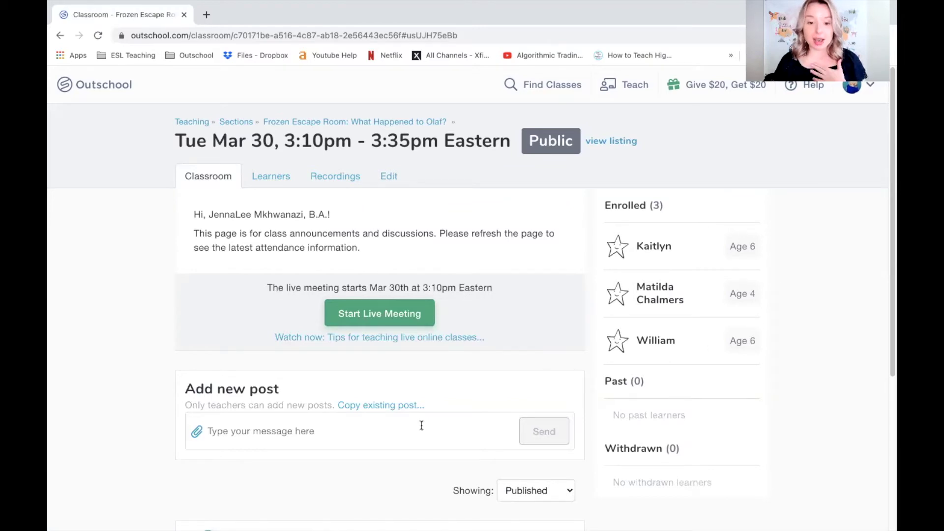
Step: Examine the new-post field, existing class post and learner lists in the Tue Mar 30 section's classroom
{"action": "left_click", "coordinate": [351, 435]}
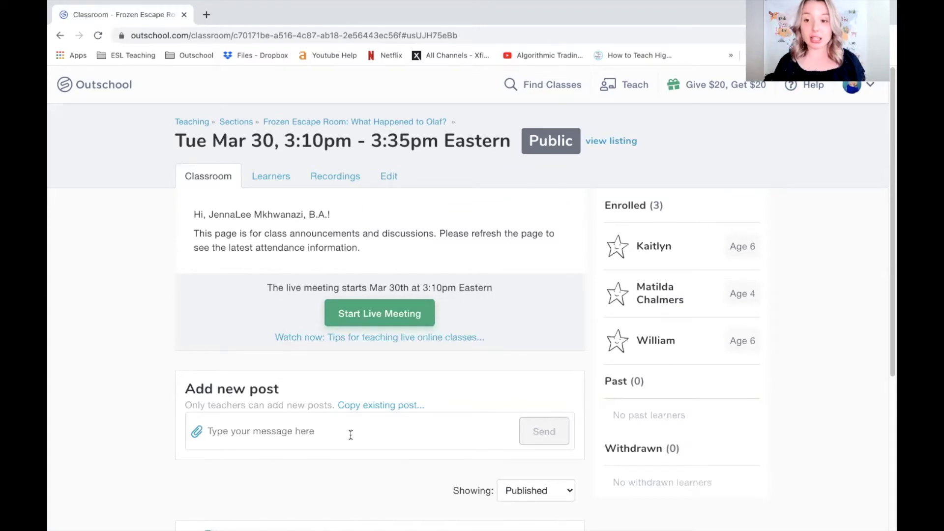
{"action": "scroll", "coordinate": [260, 427], "scroll_direction": "down", "scroll_amount": 1}
{"action": "scroll", "coordinate": [260, 427], "scroll_direction": "down", "scroll_amount": 3}
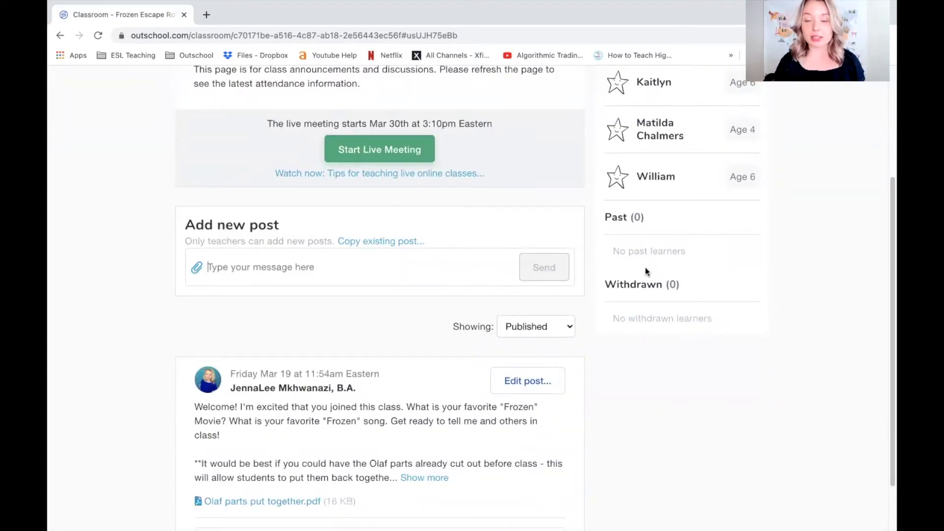
{"action": "scroll", "coordinate": [648, 270], "scroll_direction": "up", "scroll_amount": 1}
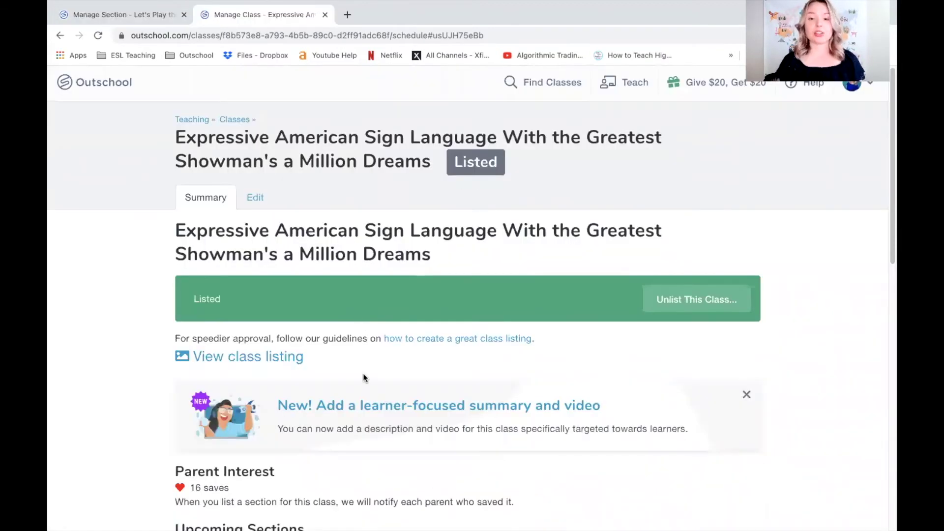
Step: Cancel the private Mon Apr 12 - Apr 20 section of the Expressive American Sign Language class from its edit settings
{"action": "scroll", "coordinate": [367, 361], "scroll_direction": "down", "scroll_amount": 1}
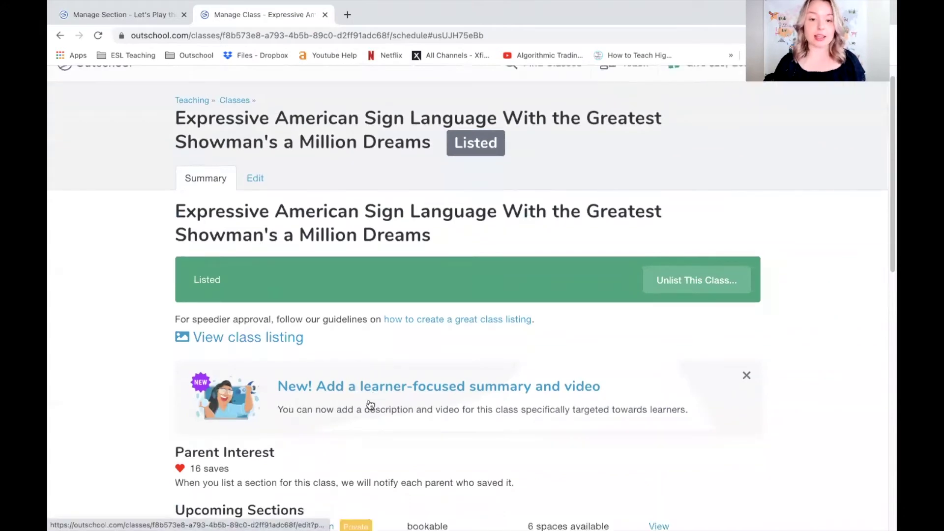
{"action": "scroll", "coordinate": [334, 427], "scroll_direction": "down", "scroll_amount": 1}
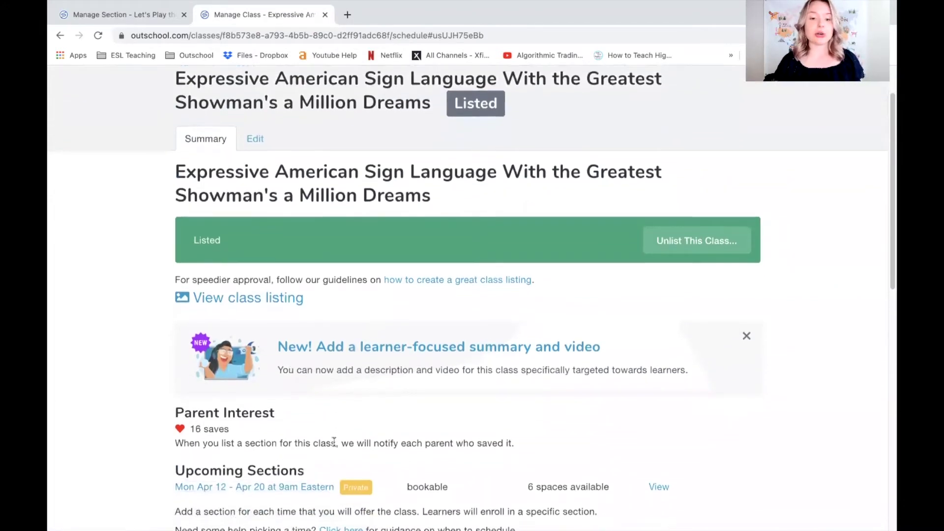
{"action": "left_click", "coordinate": [268, 488]}
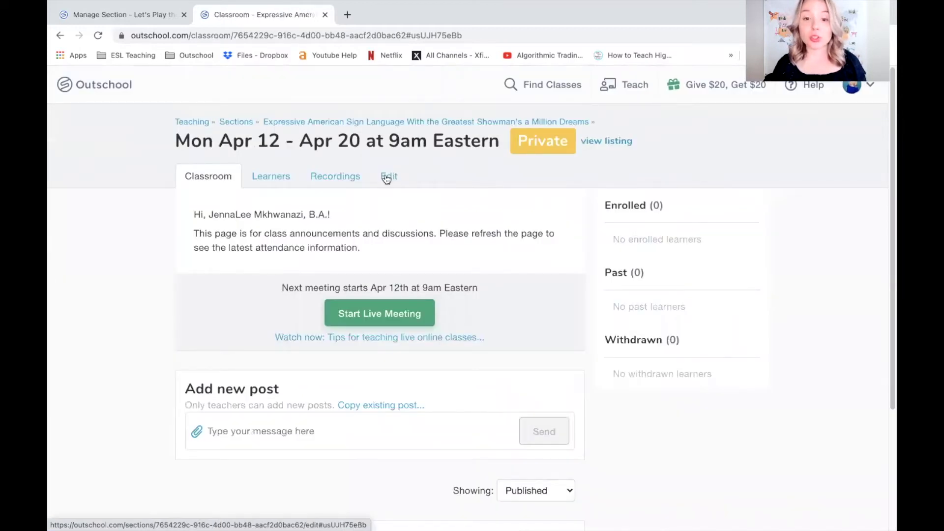
{"action": "left_click", "coordinate": [388, 178]}
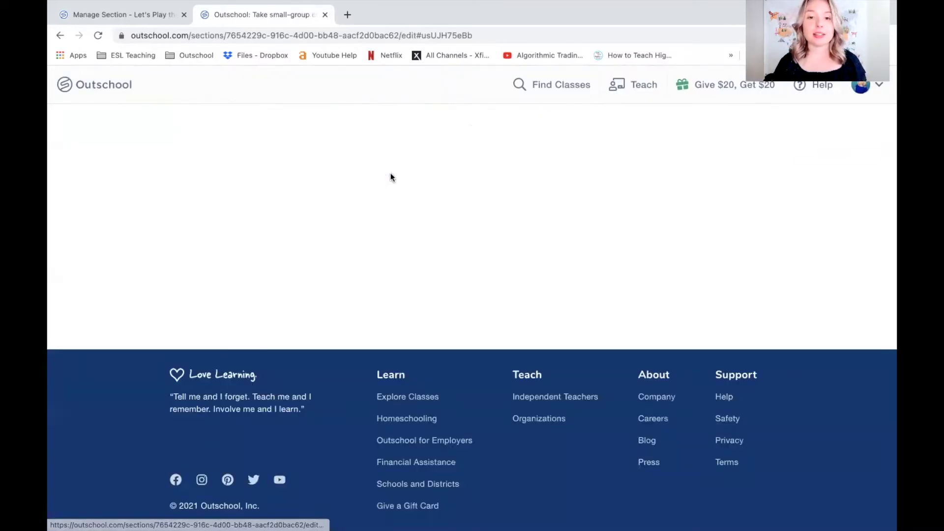
{"action": "scroll", "coordinate": [489, 342], "scroll_direction": "down", "scroll_amount": 6}
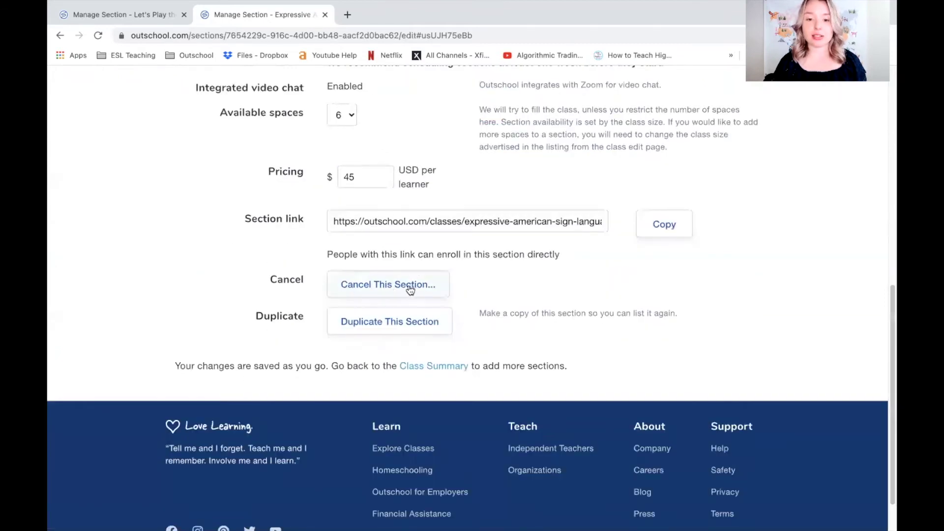
{"action": "left_click", "coordinate": [411, 290]}
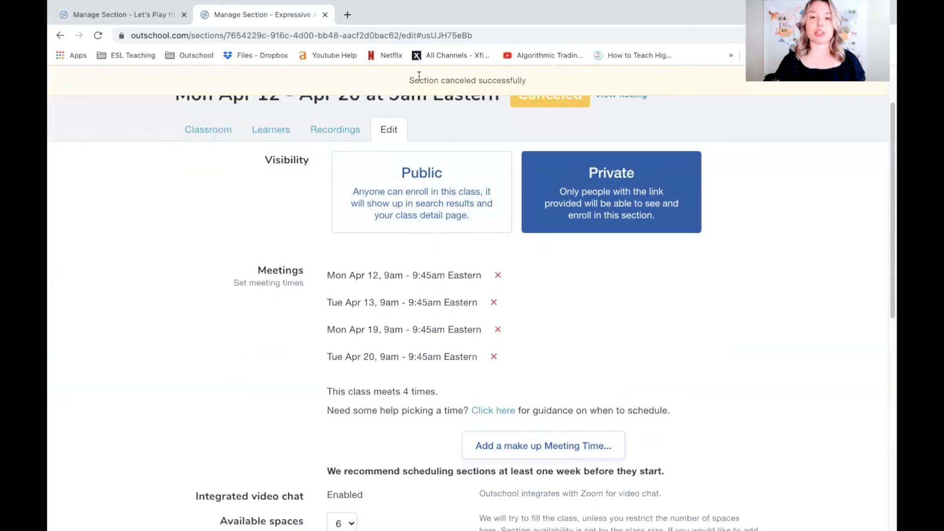
{"action": "scroll", "coordinate": [412, 205], "scroll_direction": "up", "scroll_amount": 2}
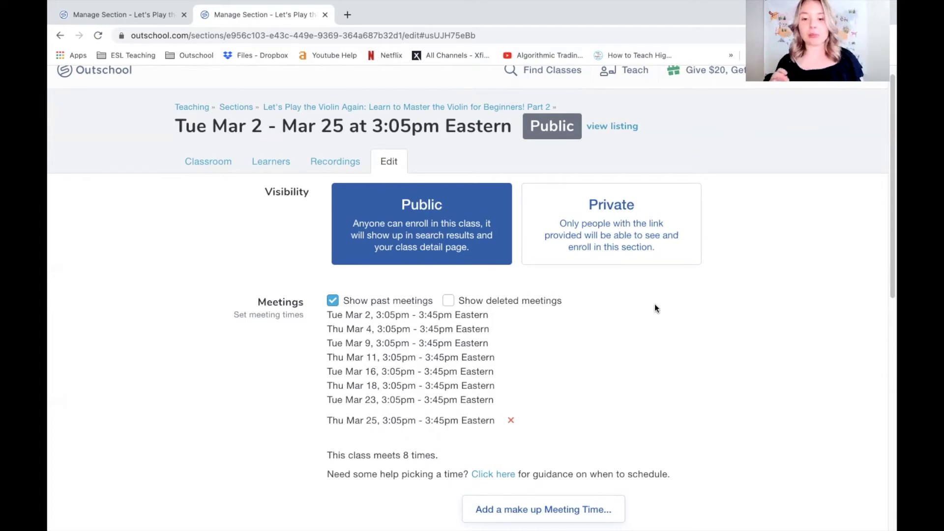
Step: Review the meeting dates and make-up meeting option in the Tue Mar 2 - Mar 25 violin section's settings
{"action": "scroll", "coordinate": [520, 339], "scroll_direction": "down", "scroll_amount": 1}
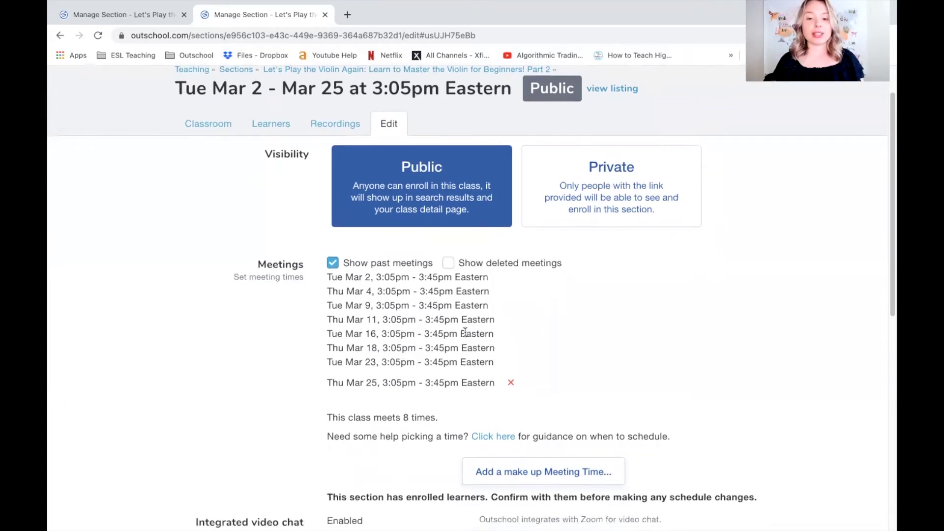
{"action": "scroll", "coordinate": [465, 332], "scroll_direction": "down", "scroll_amount": 3}
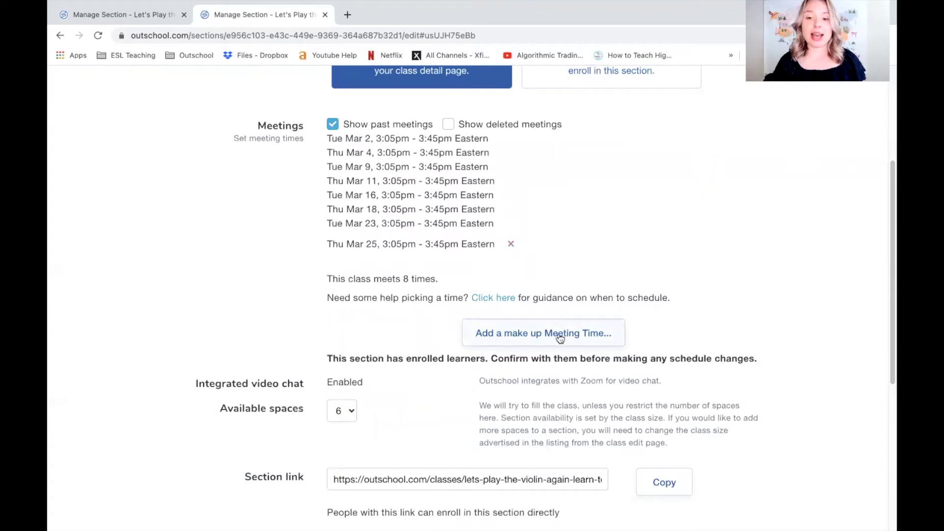
{"action": "scroll", "coordinate": [577, 333], "scroll_direction": "down", "scroll_amount": 4}
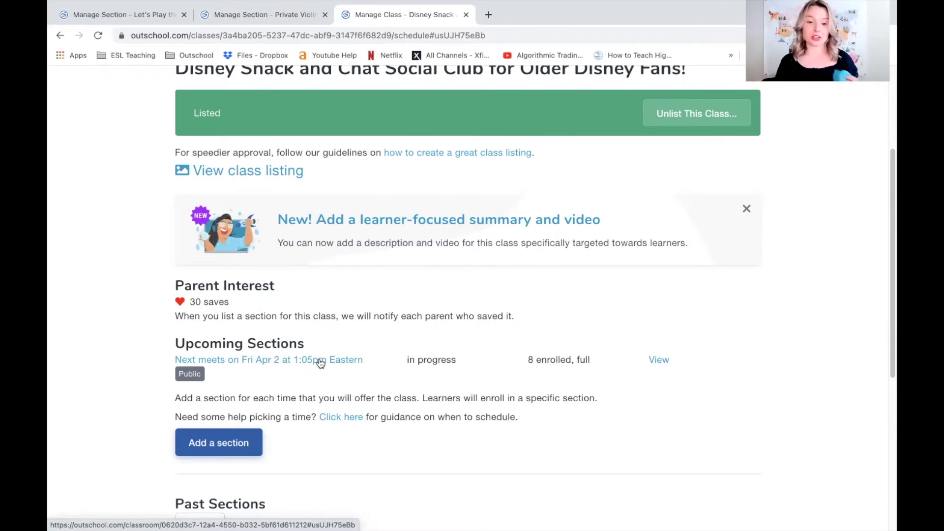
Step: Open the edit settings of the upcoming Disney Snack and Chat section and examine the Fri Apr 2 meeting with its delete option
{"action": "left_click", "coordinate": [261, 363]}
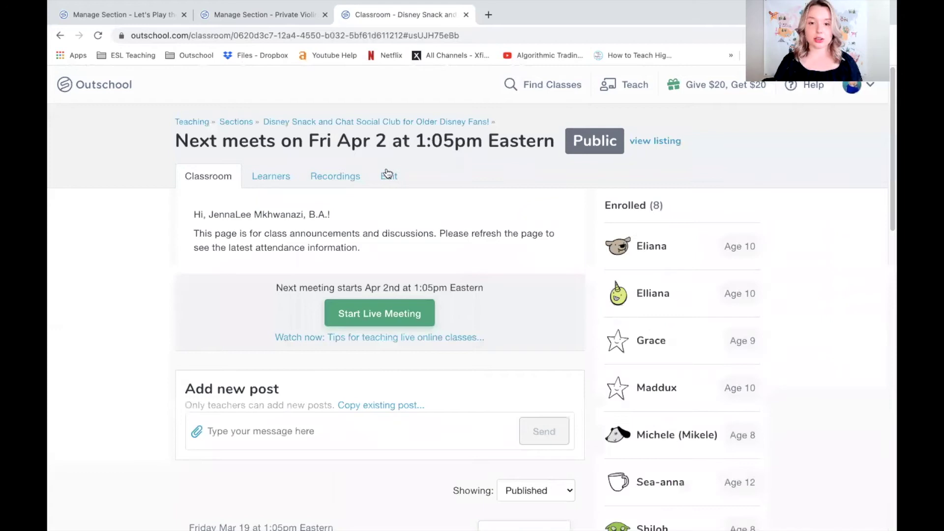
{"action": "left_click", "coordinate": [389, 175]}
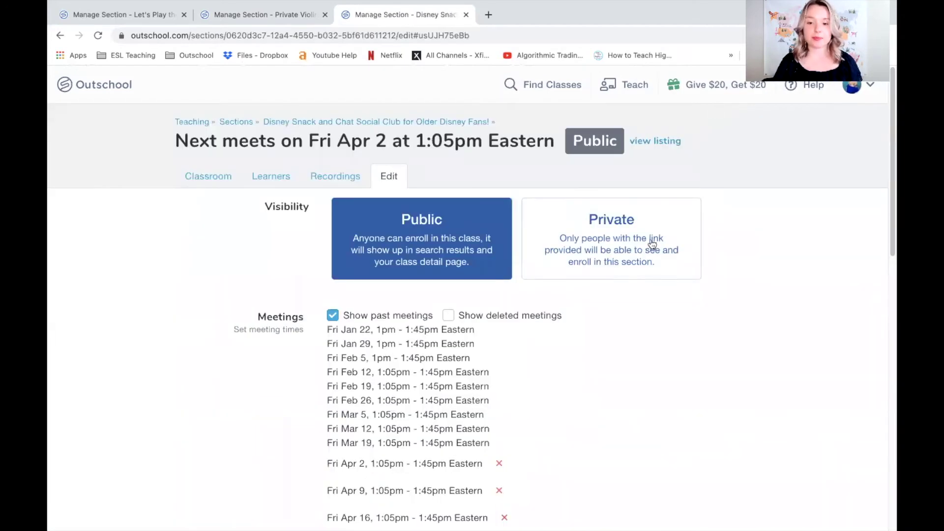
{"action": "scroll", "coordinate": [476, 361], "scroll_direction": "down", "scroll_amount": 5}
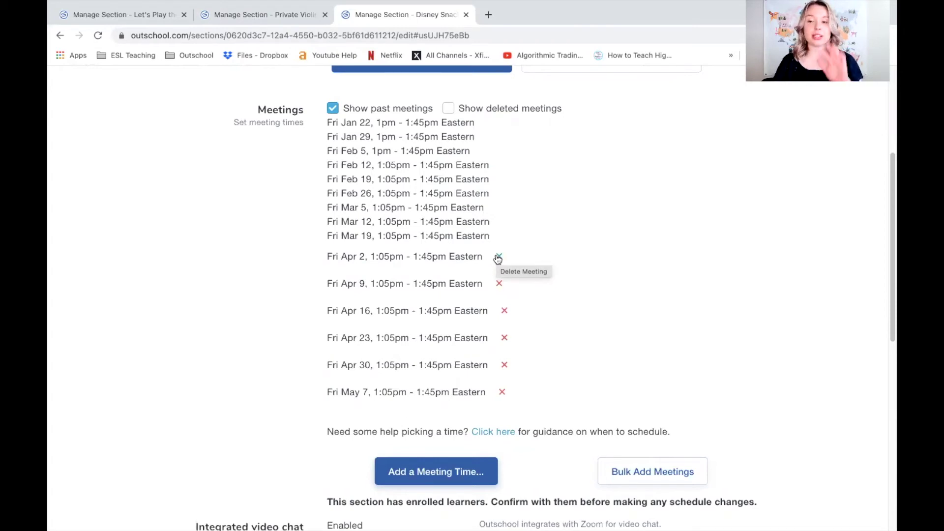
{"action": "left_click_drag", "start_coordinate": [328, 256], "coordinate": [513, 259]}
{"action": "left_click", "coordinate": [640, 298]}
Step: Locate the Disney section's option to stop meetings after Mar 28 and highlight its Stop label
{"action": "scroll", "coordinate": [542, 279], "scroll_direction": "up", "scroll_amount": 4}
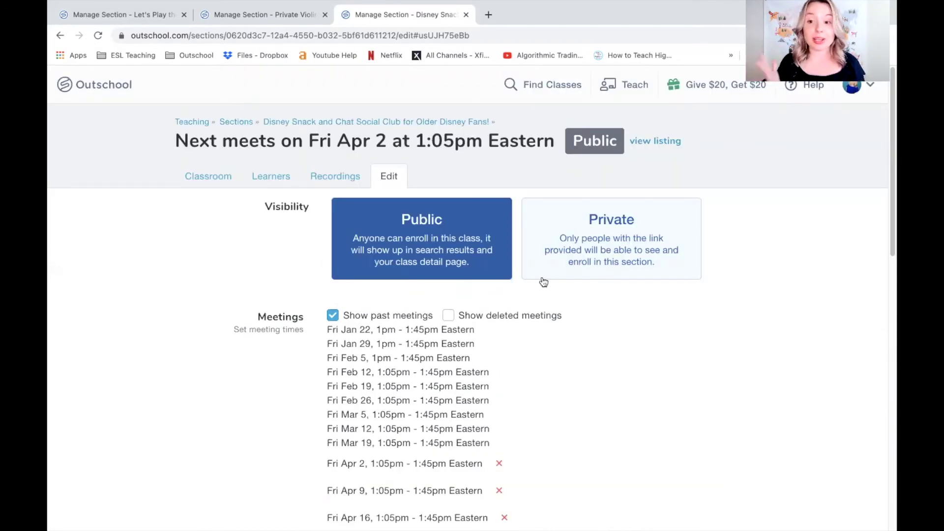
{"action": "scroll", "coordinate": [543, 282], "scroll_direction": "down", "scroll_amount": 12}
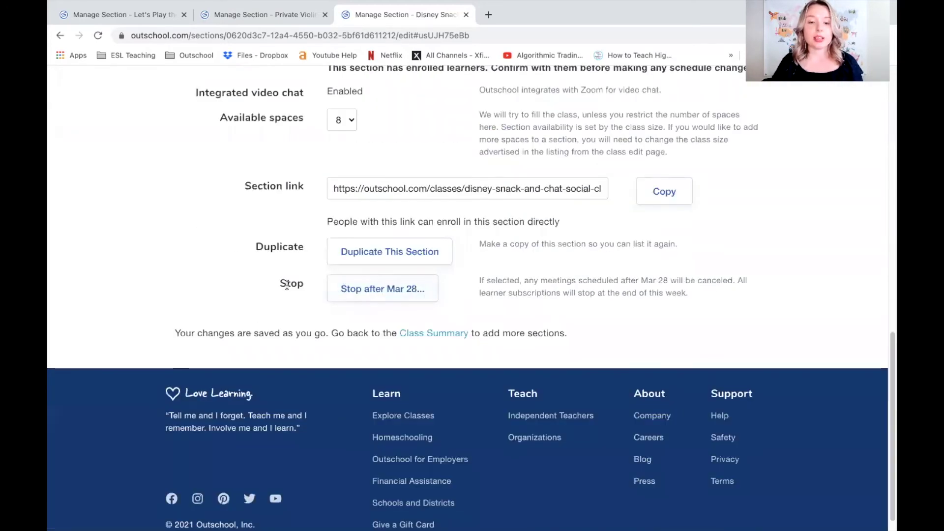
{"action": "left_click_drag", "start_coordinate": [271, 284], "coordinate": [335, 290]}
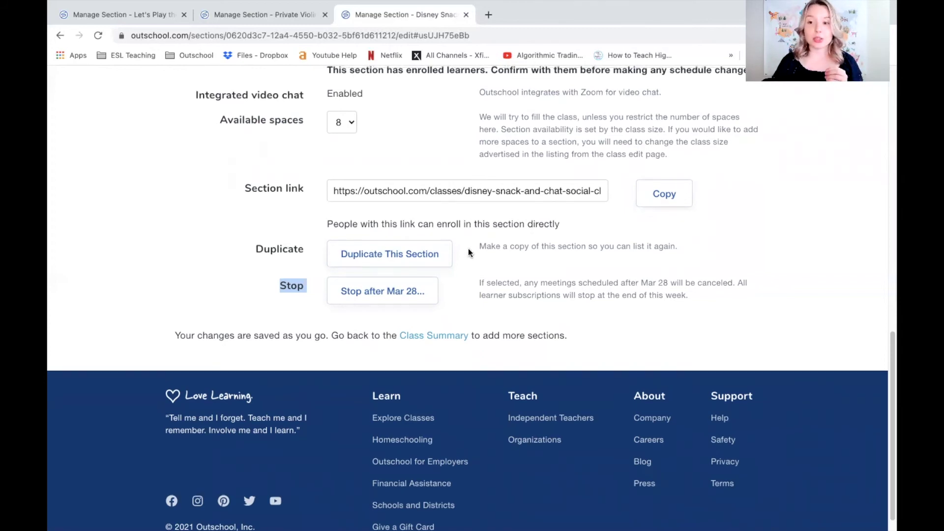
Step: Open the enrollment change options for the first learner enrolled in the Disney section to view the subscription and refund choices
{"action": "scroll", "coordinate": [465, 253], "scroll_direction": "up", "scroll_amount": 15}
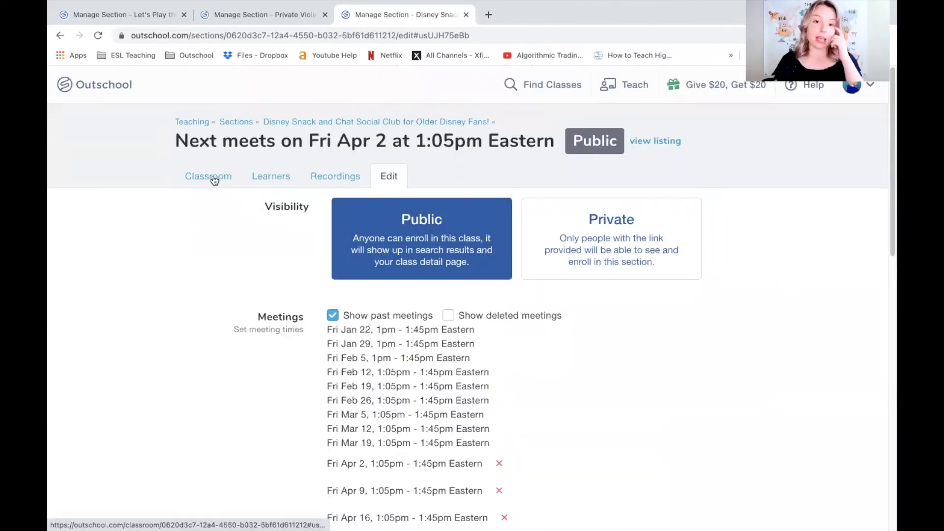
{"action": "left_click", "coordinate": [260, 177]}
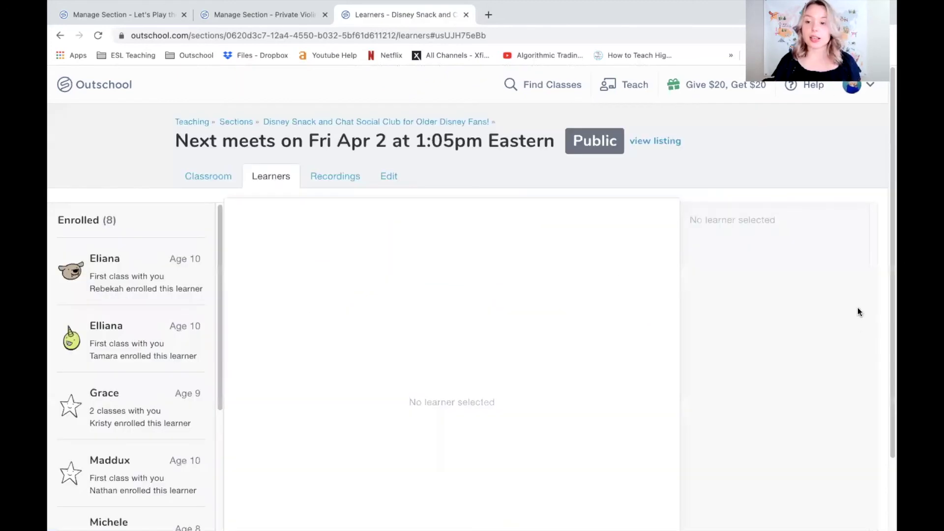
{"action": "left_click", "coordinate": [160, 258]}
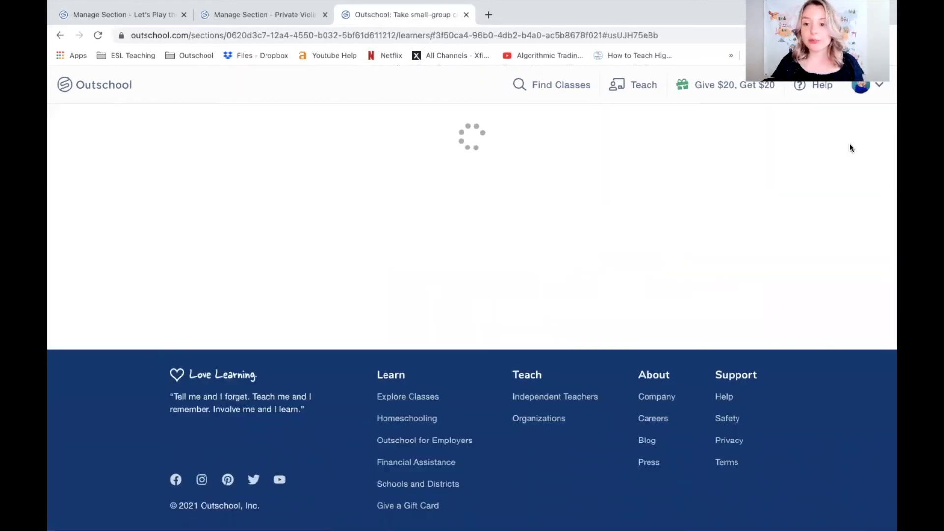
{"action": "left_click", "coordinate": [811, 230]}
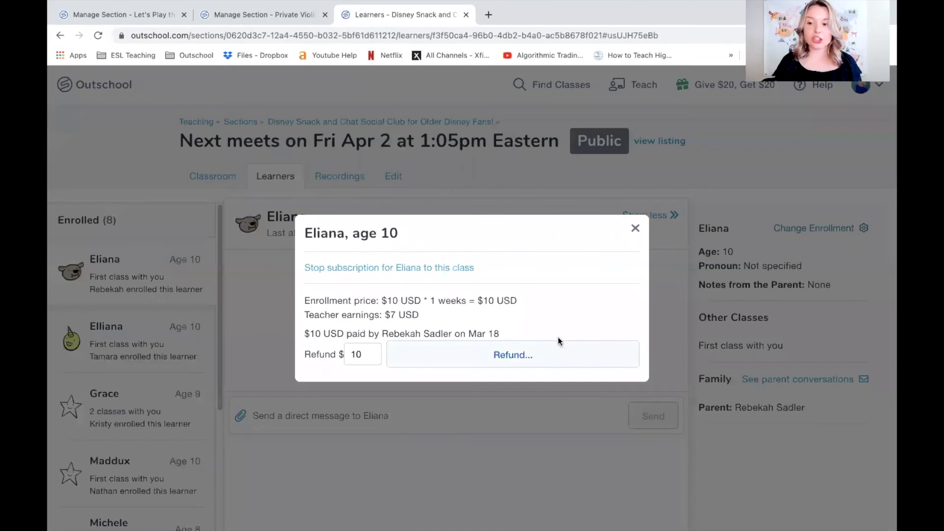